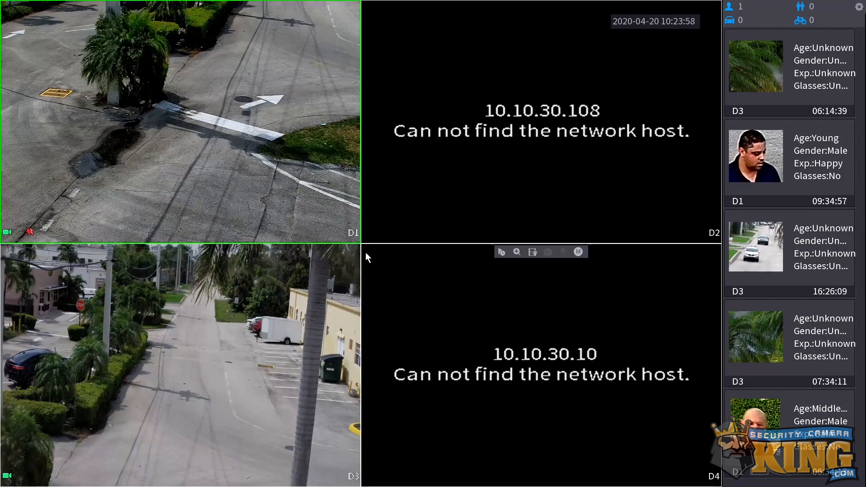
From live view, reach the admin login, start the forgot-password reset and accept the data-collection notice
right_click(392, 264)
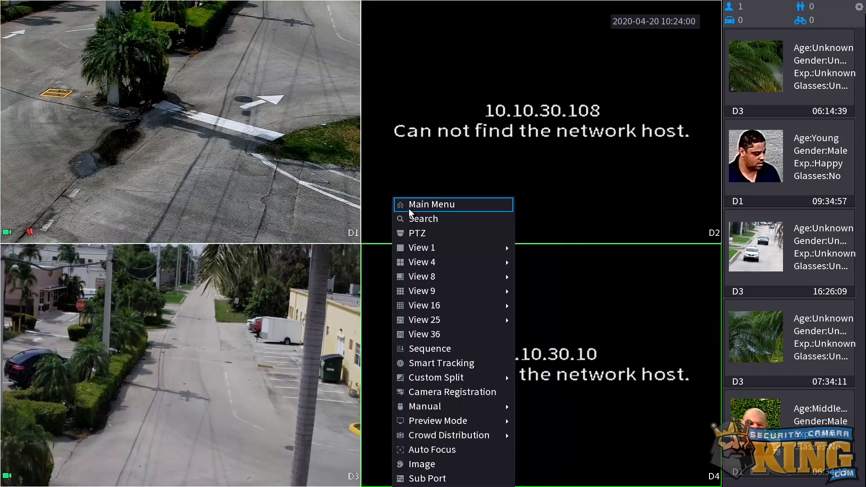
click(409, 204)
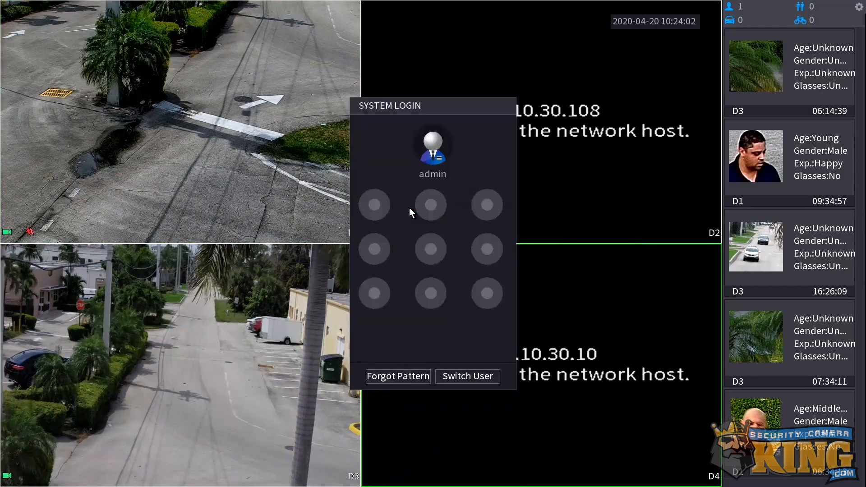
click(394, 376)
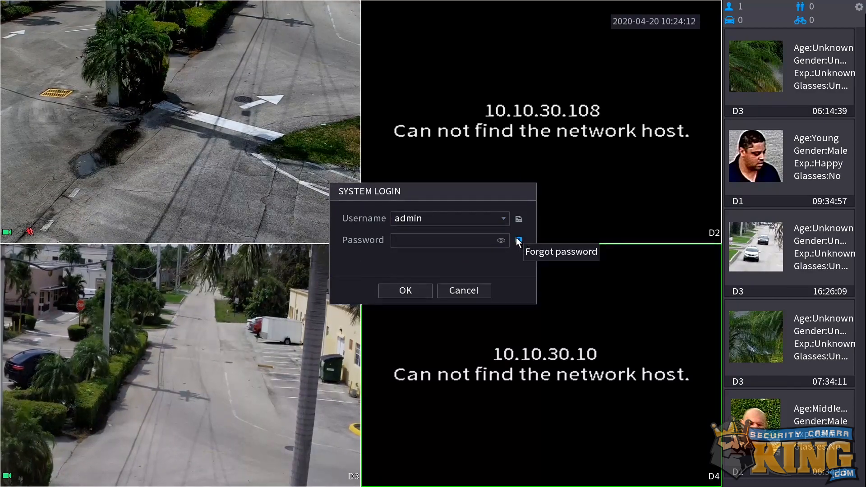
click(519, 242)
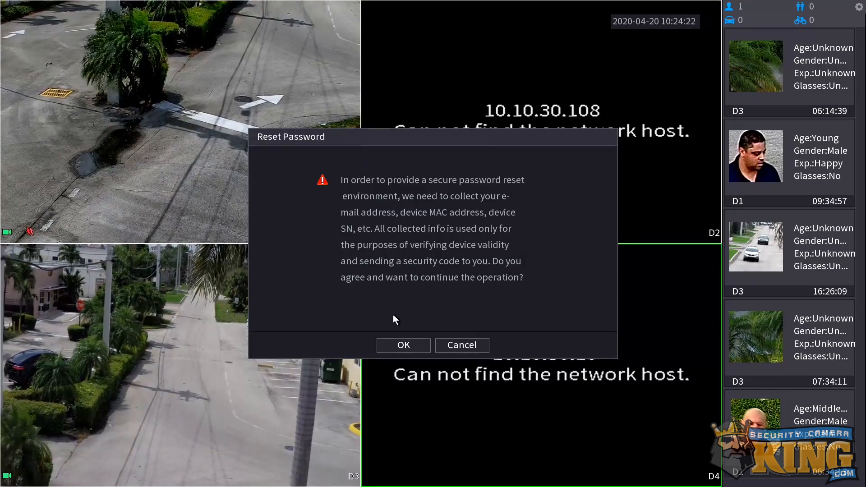
click(397, 347)
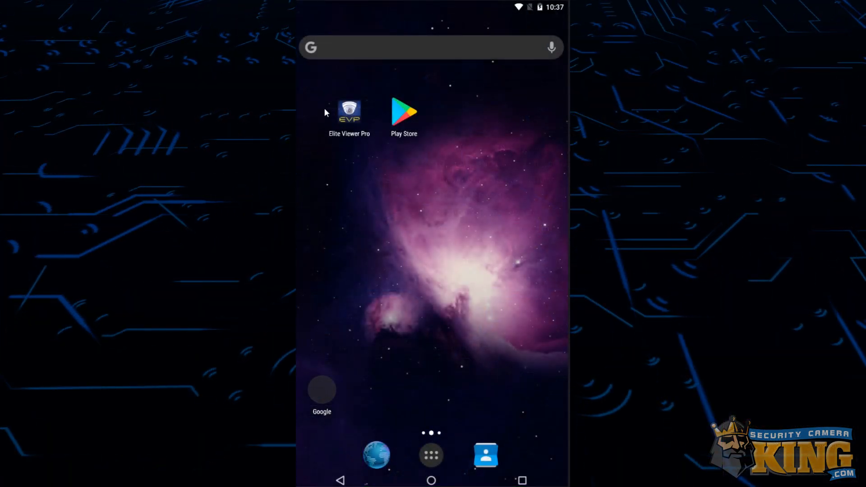
Launch Elite Viewer Pro and reach Reset Device Password under Setting > Password Security
click(350, 119)
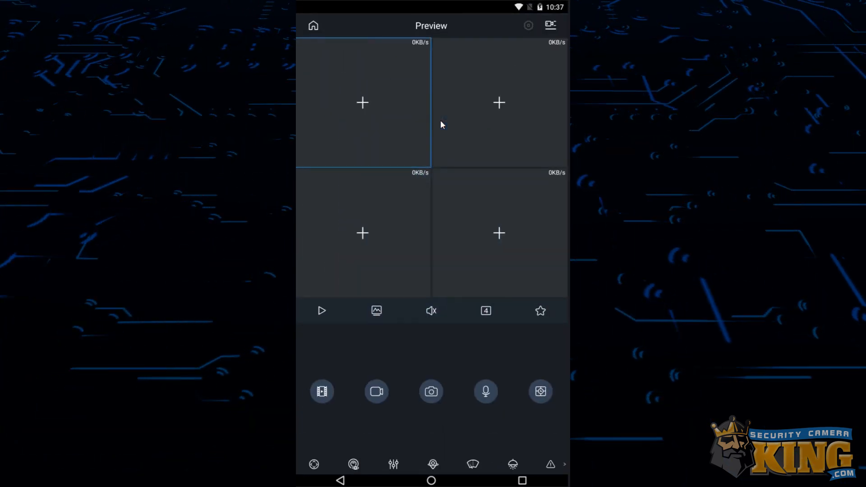
click(312, 26)
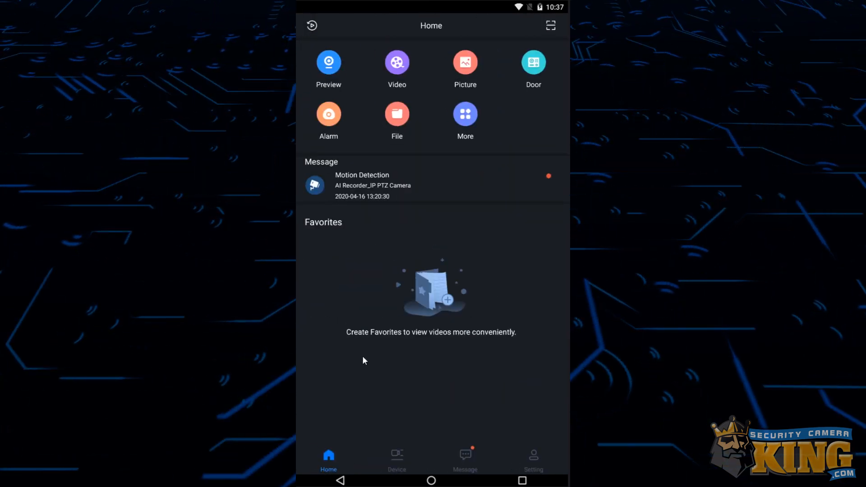
click(535, 459)
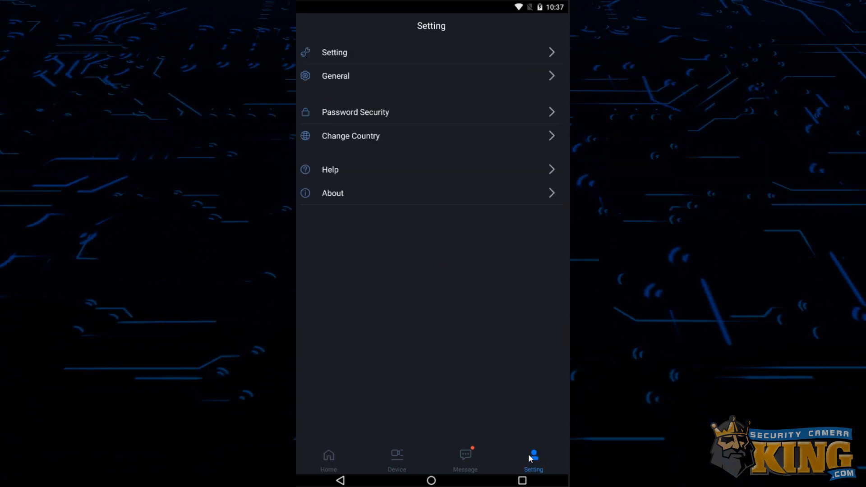
click(370, 115)
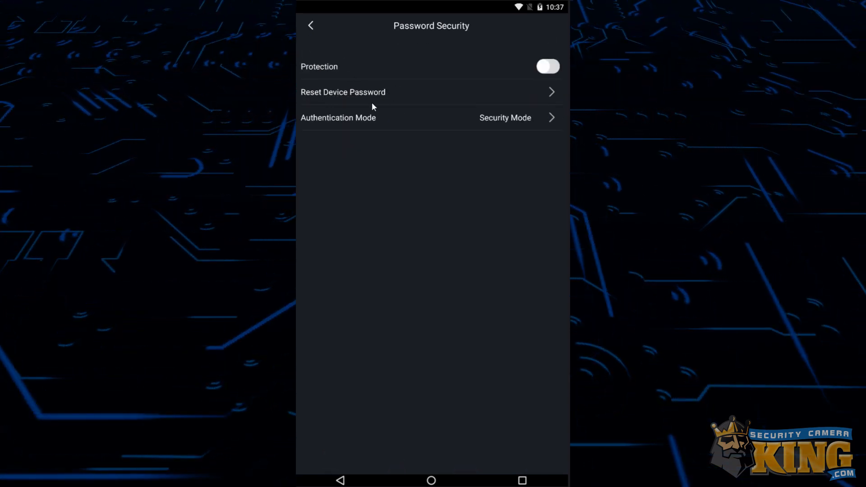
click(369, 93)
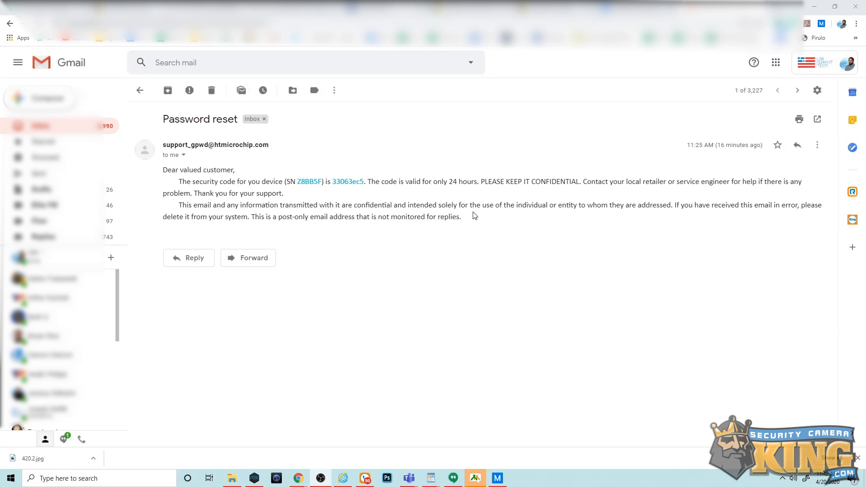
drag(163, 145, 205, 158)
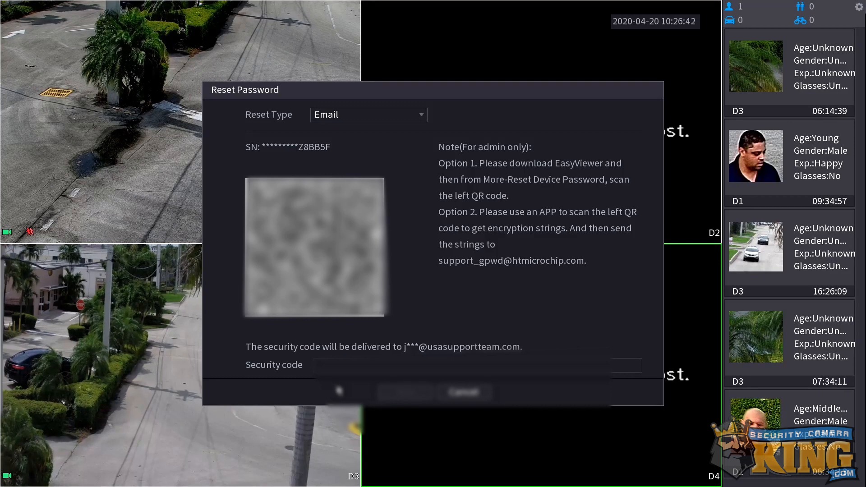
click(352, 367)
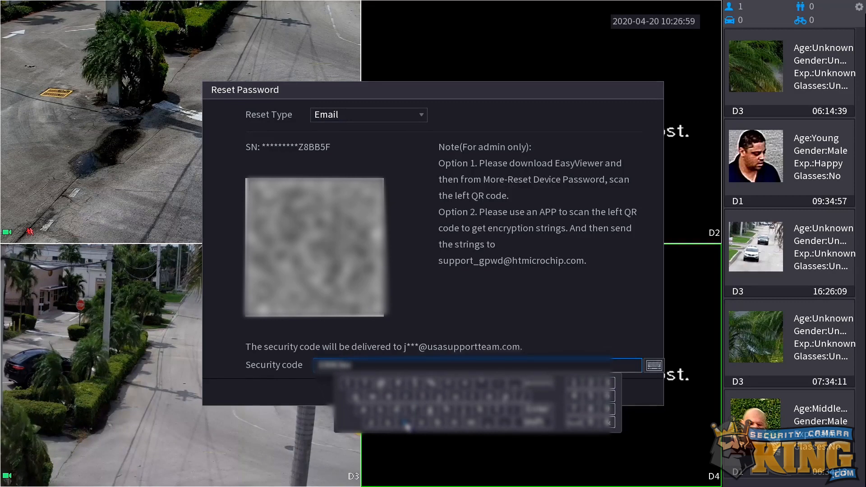
click(545, 411)
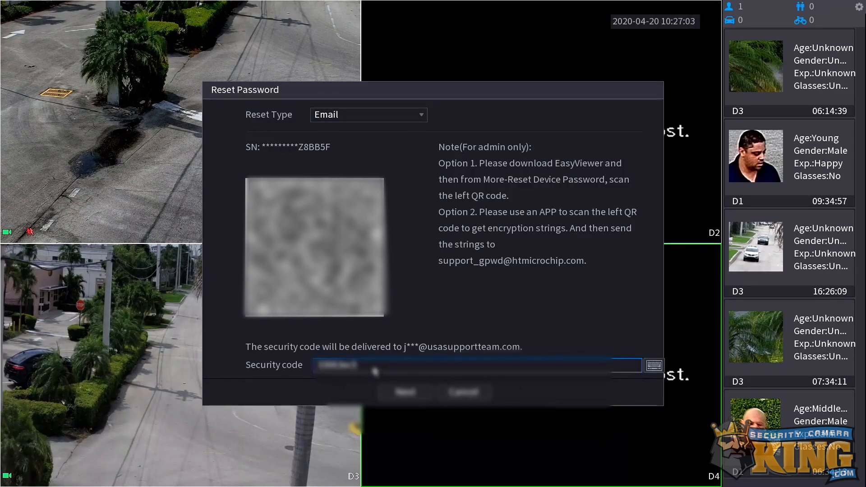
click(401, 392)
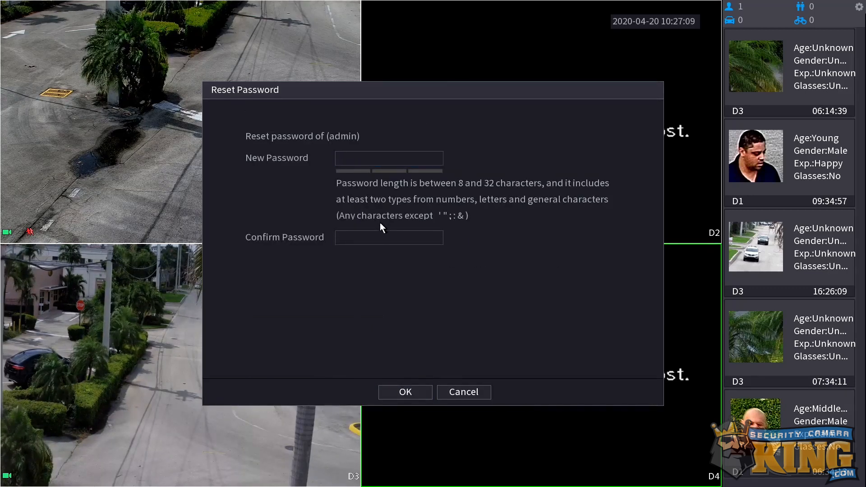
Move to the Confirm Password field on the new admin password form
click(385, 237)
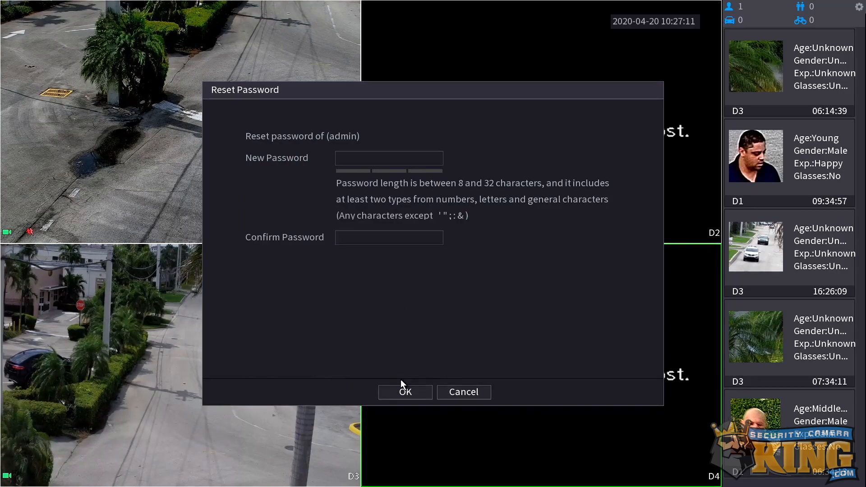